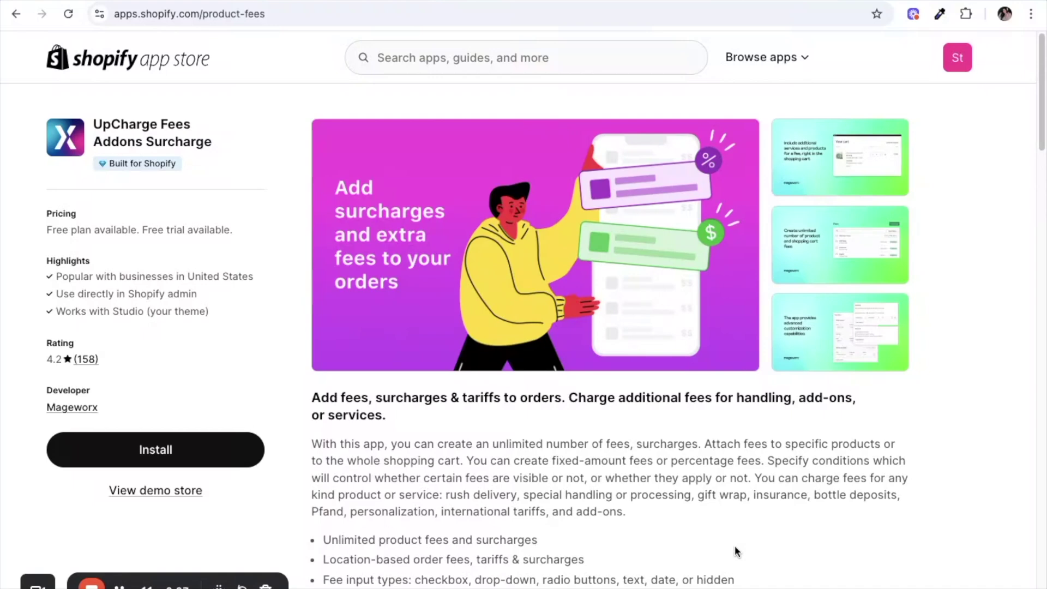
# Start installing the UpCharge: Surcharges app from its App Store listing.
pyautogui.click(148, 458)
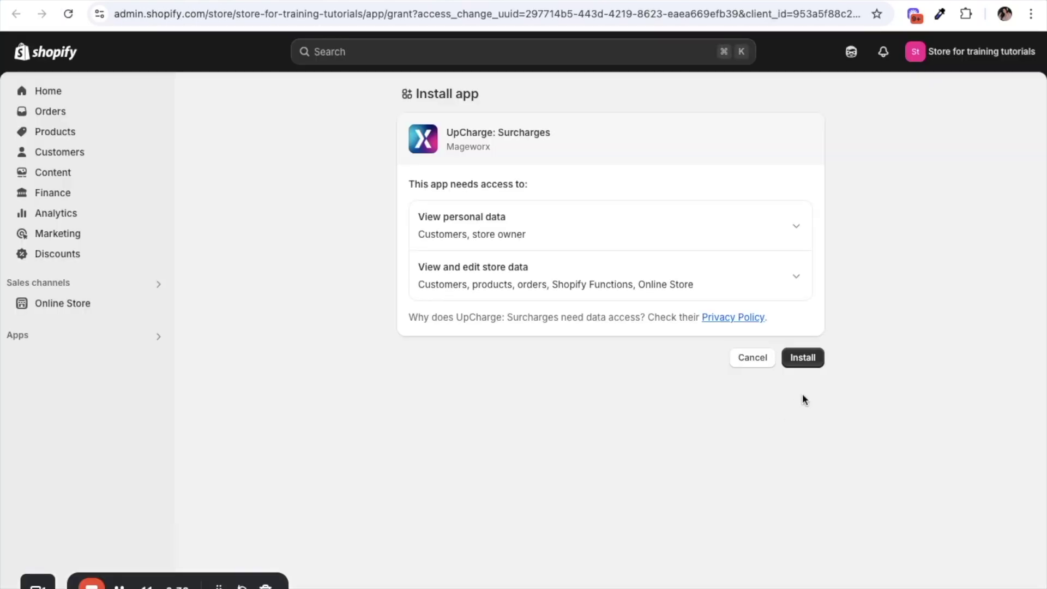
# Install UpCharge: Surcharges and save the theme with its app embed turned on.
pyautogui.click(802, 360)
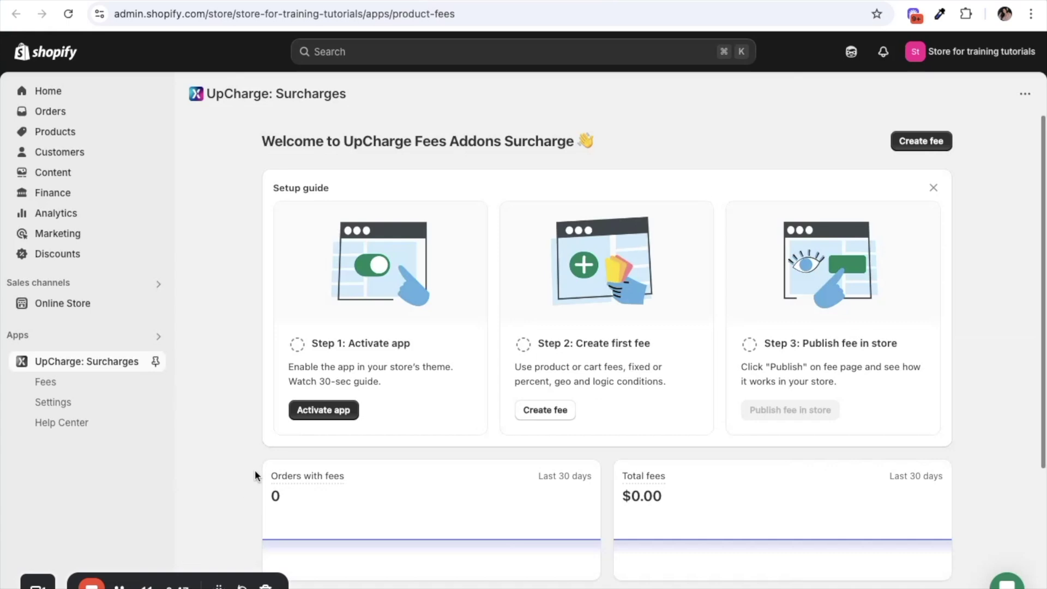
pyautogui.click(325, 409)
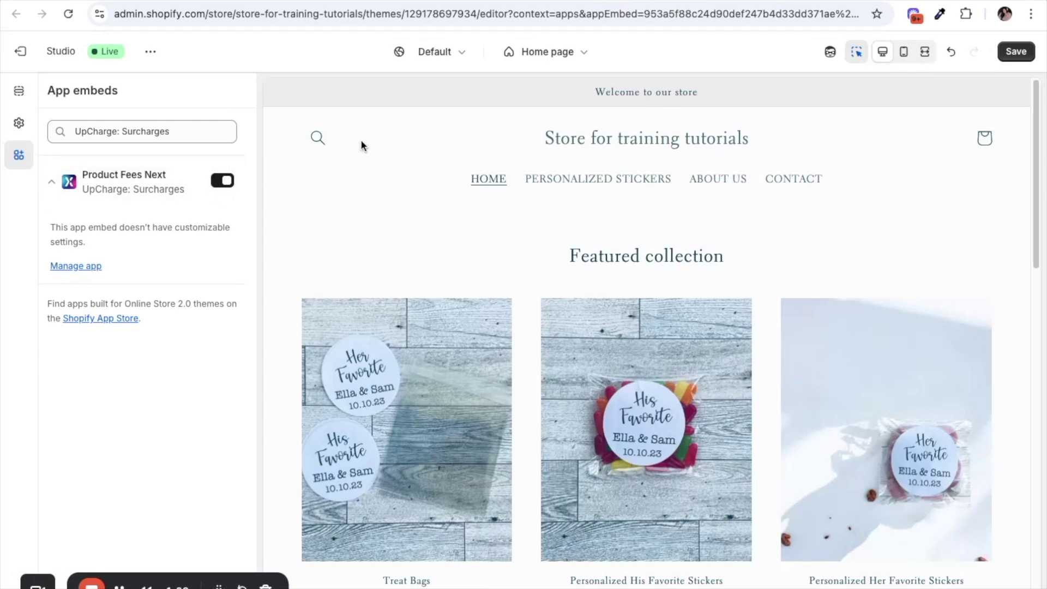
pyautogui.click(1016, 55)
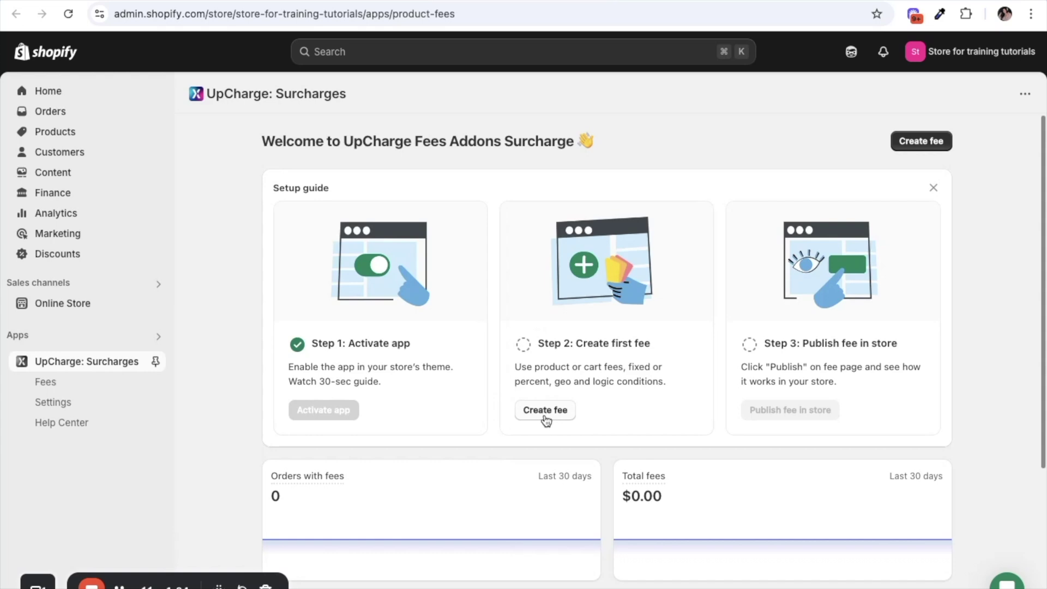
# Create a new product fee titled 'Personalization' with Checkbox as its input type.
pyautogui.click(546, 418)
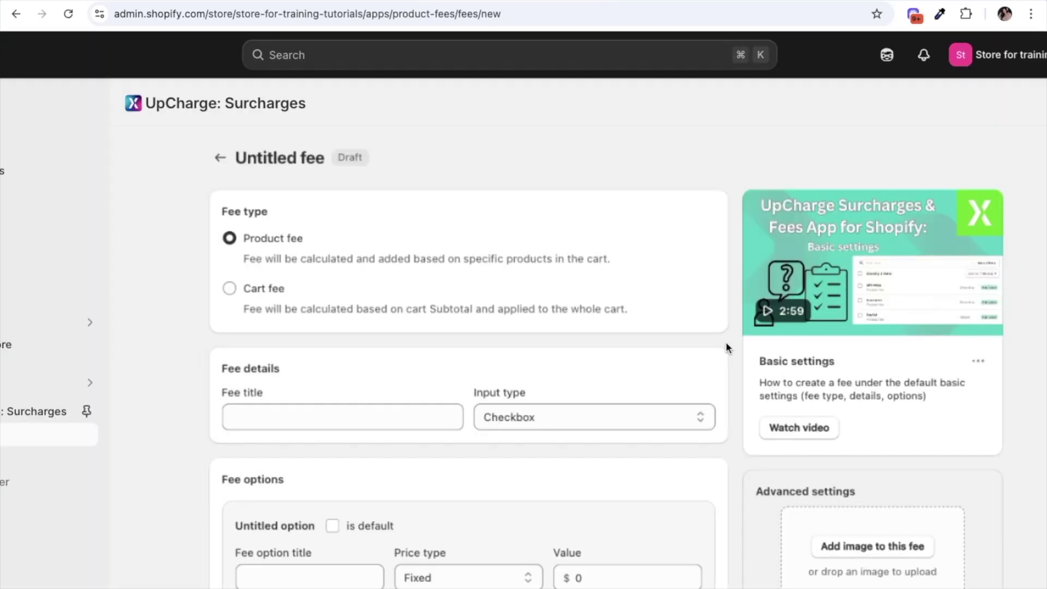
pyautogui.scroll(-2, 725, 347)
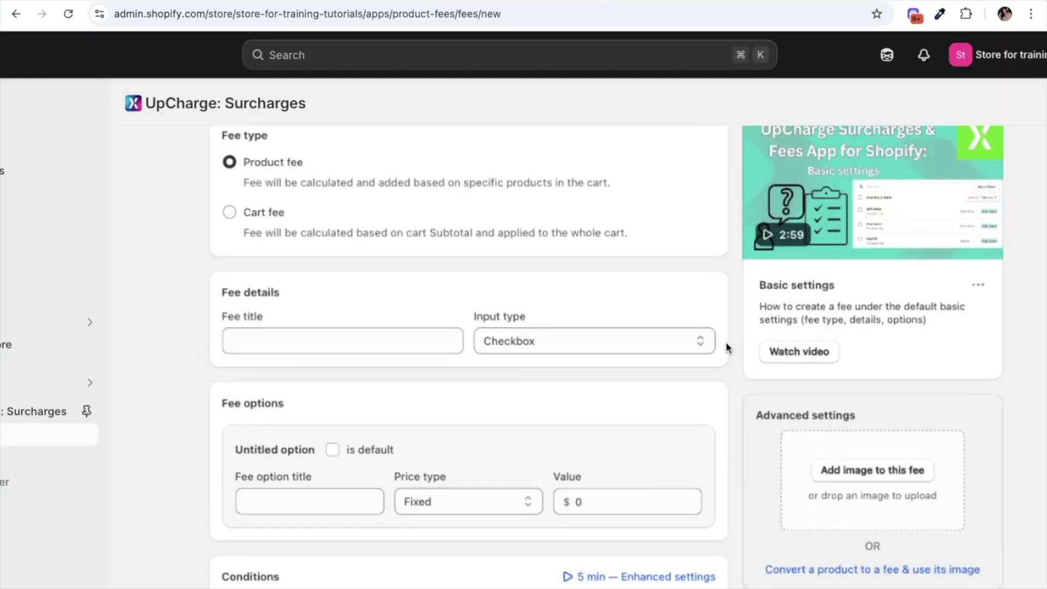
pyautogui.click(377, 341)
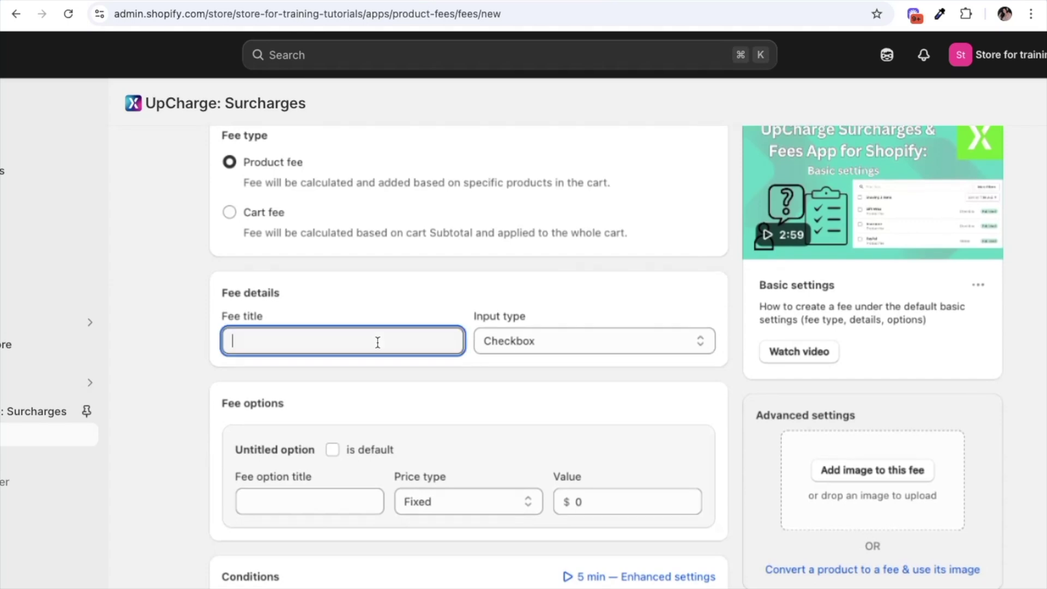
pyautogui.write('Per')
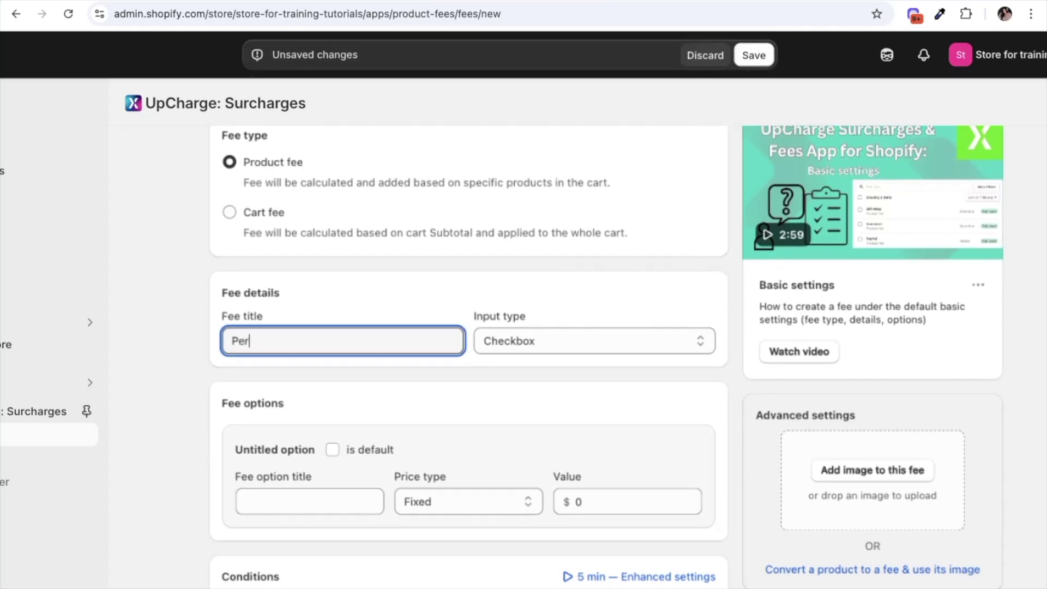
pyautogui.write('sonalization')
pyautogui.click(518, 339)
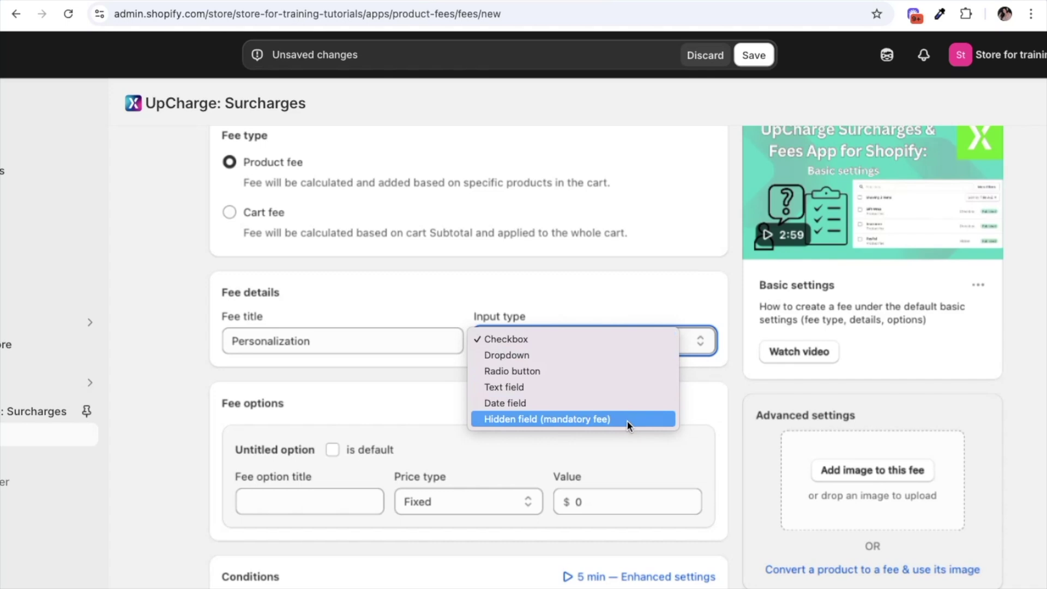
pyautogui.click(609, 339)
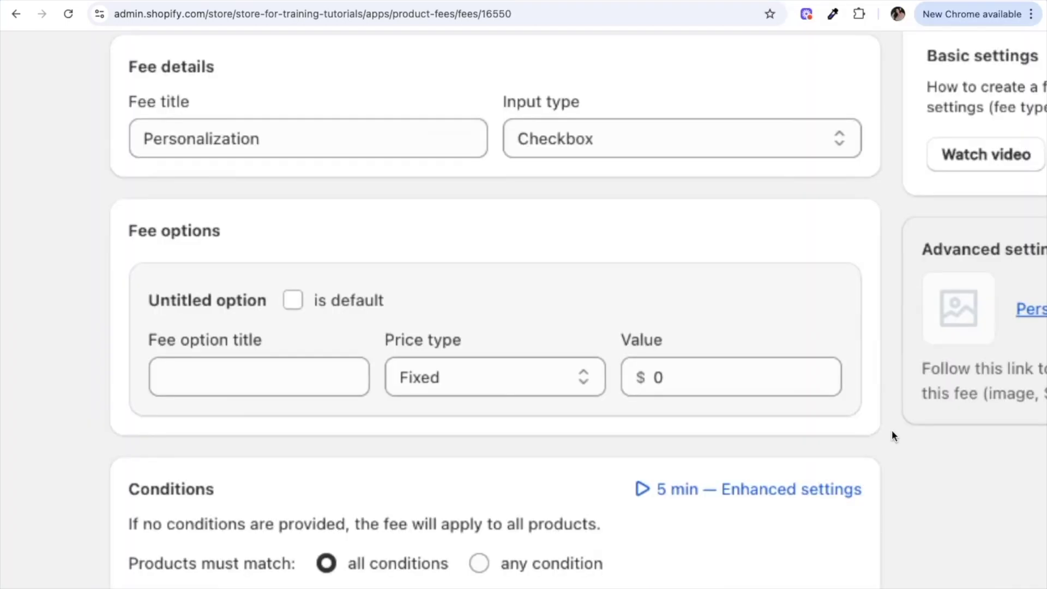
# Add a default fee option 'Personalization' with a Fixed price of $2.
pyautogui.click(231, 377)
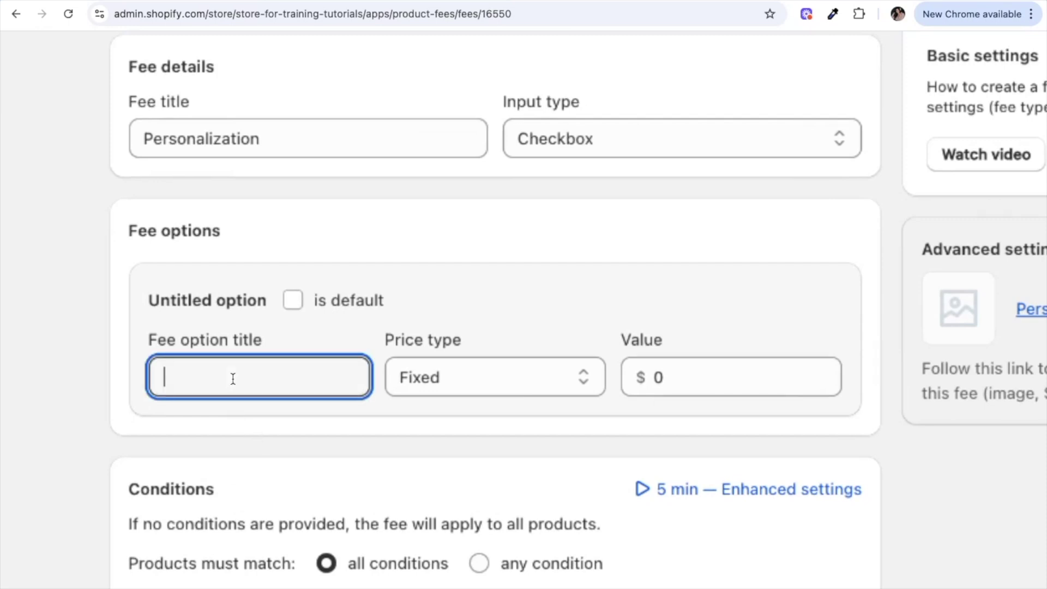
pyautogui.write('Personalization')
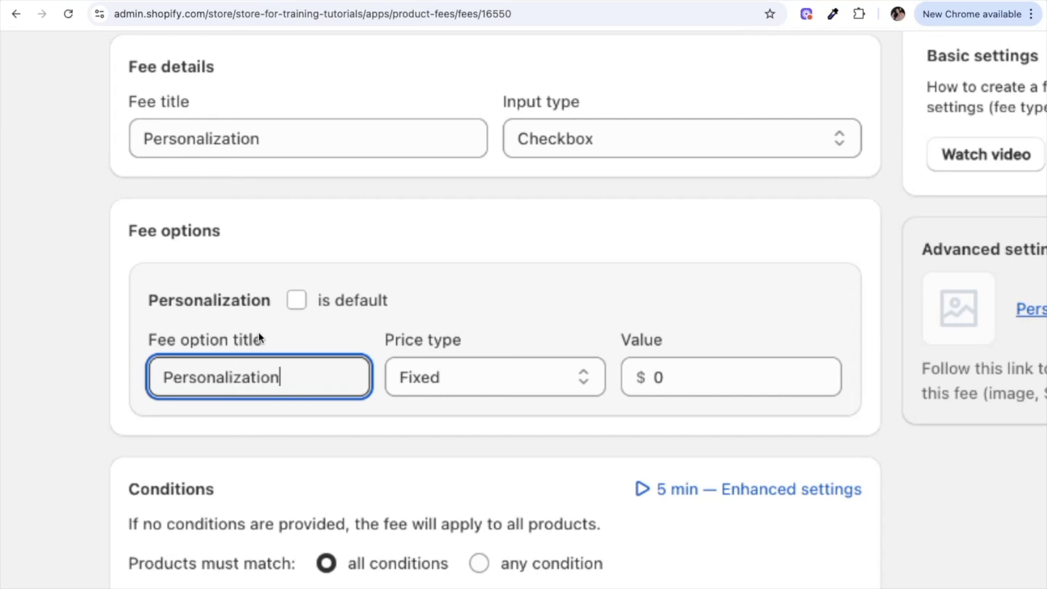
pyautogui.click(295, 300)
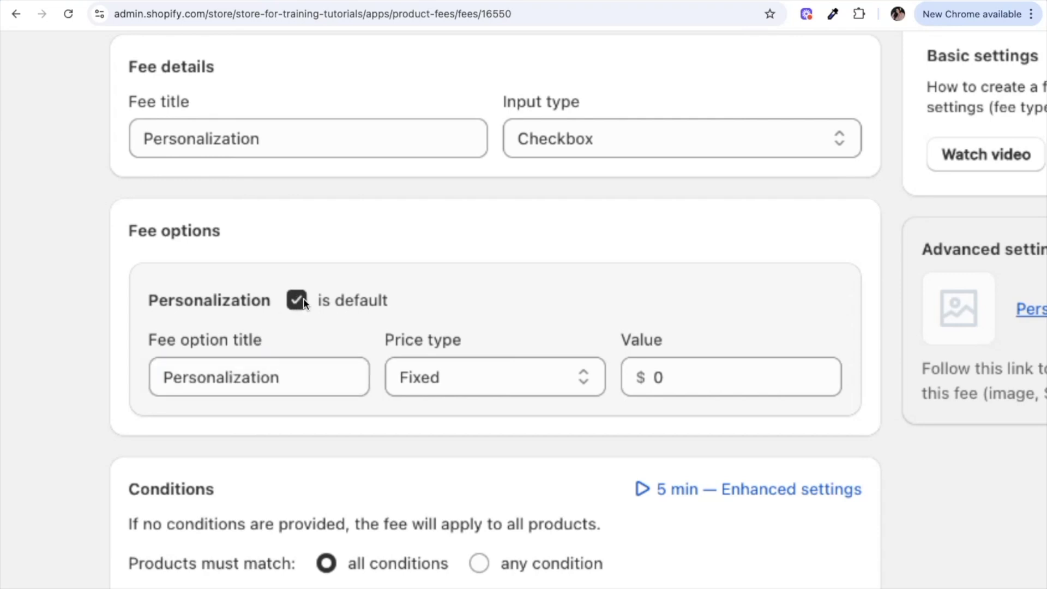
pyautogui.click(451, 376)
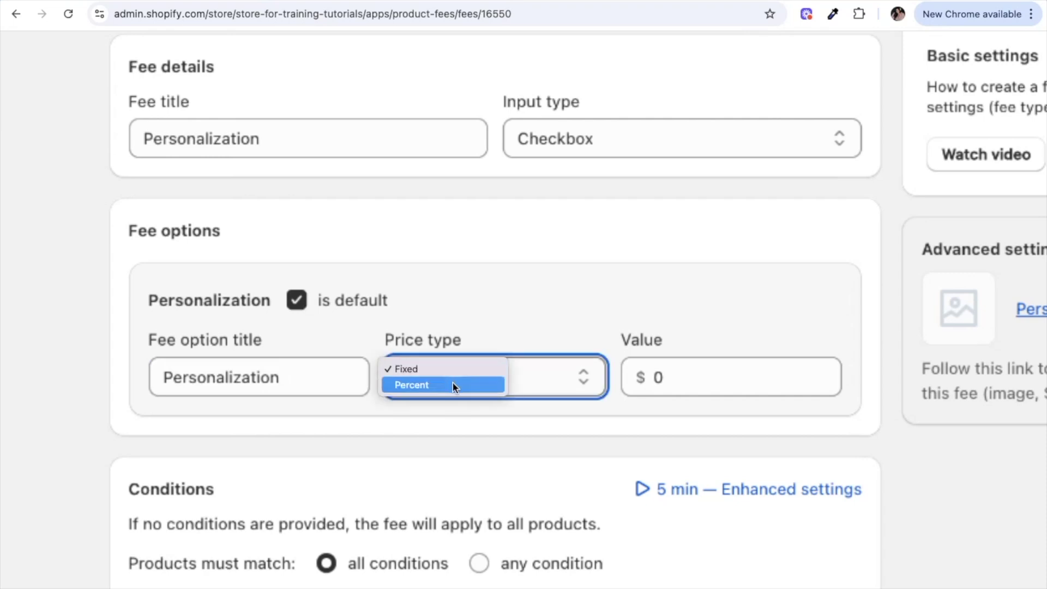
pyautogui.click(454, 370)
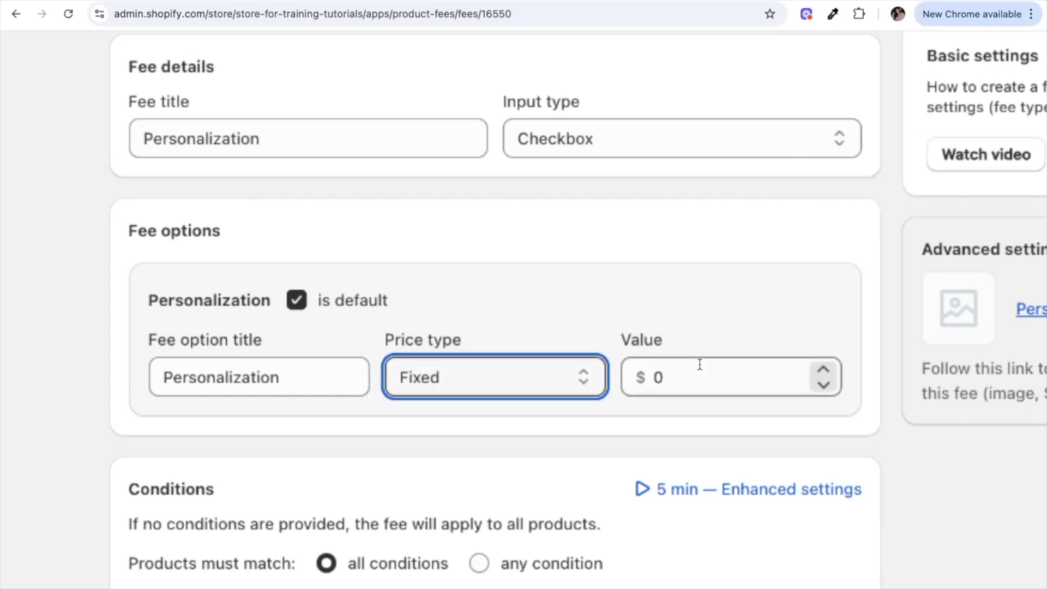
pyautogui.click(683, 378)
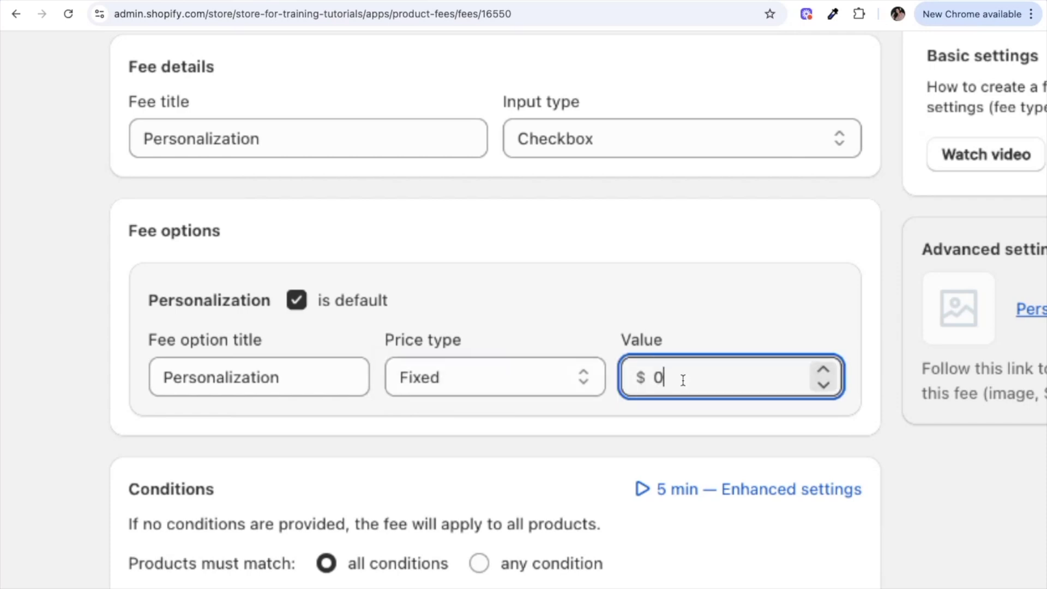
pyautogui.write('2')
pyautogui.click(706, 322)
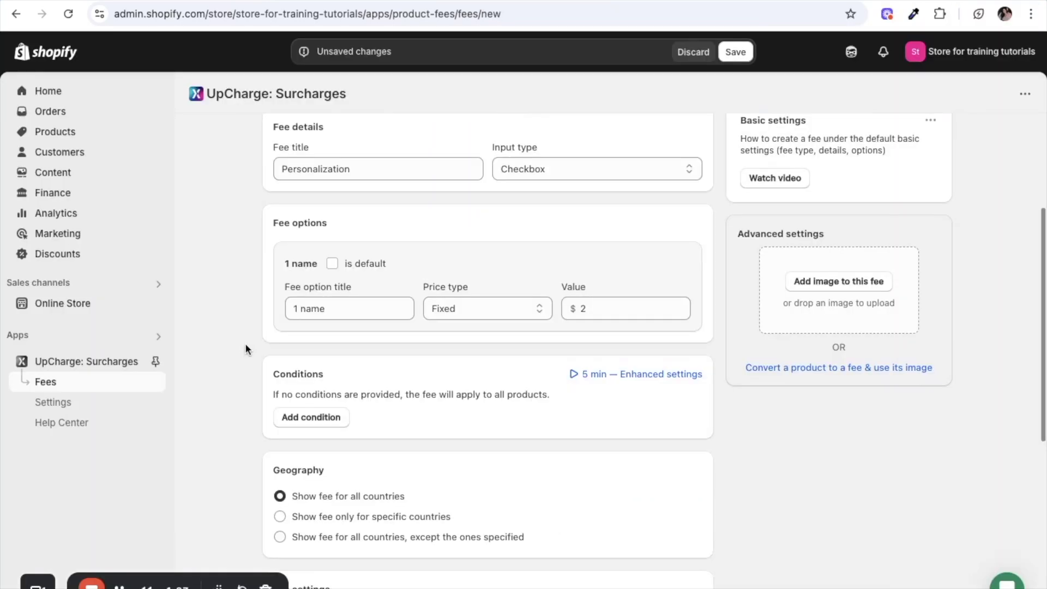
pyautogui.scroll(-2, 245, 348)
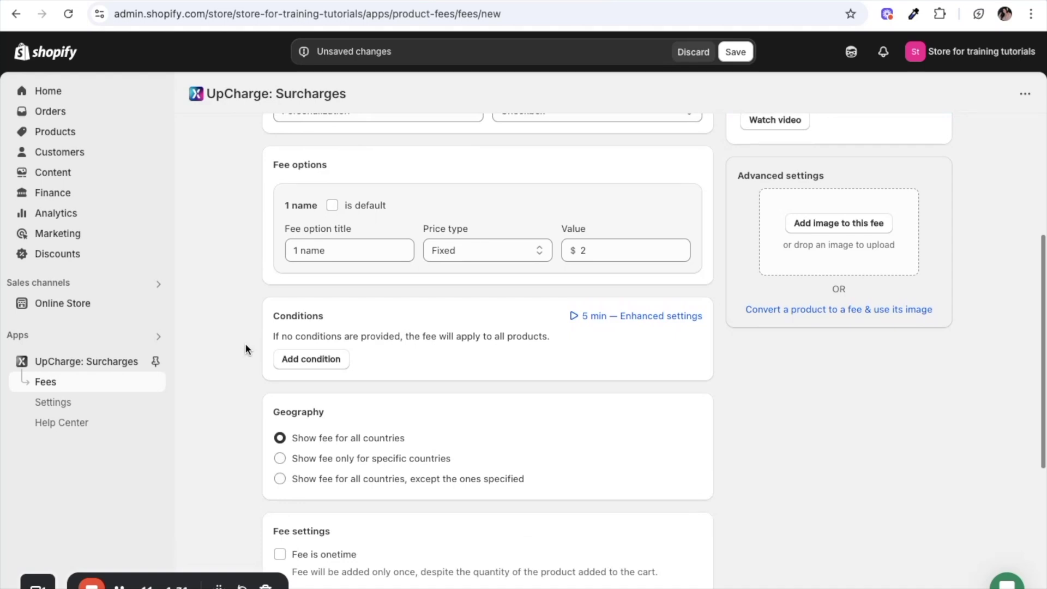
# Add a condition: Product title is equal to the pasted Her Favorite Stickers product title.
pyautogui.click(299, 360)
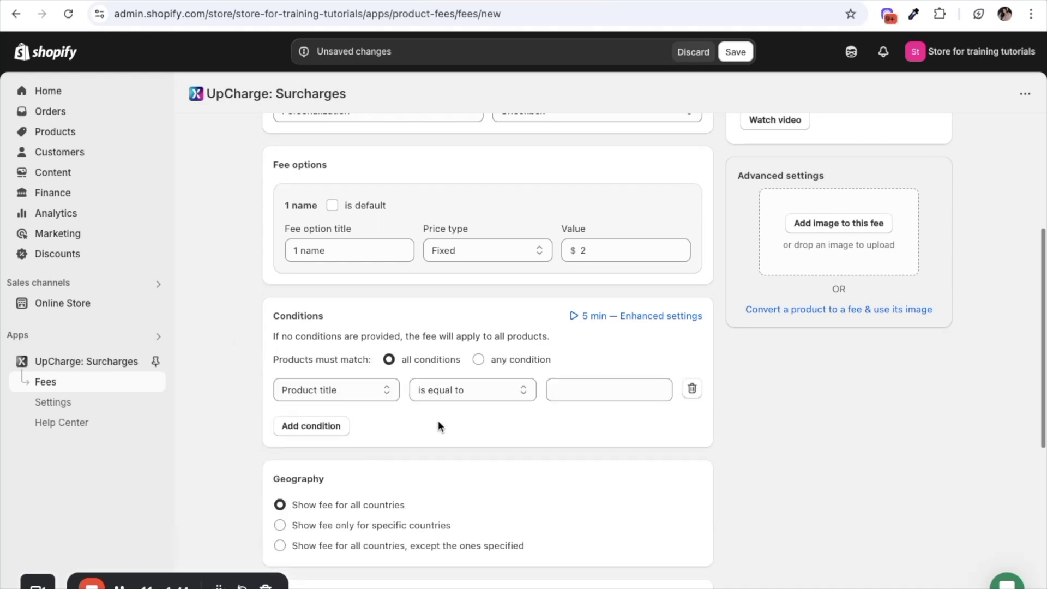
pyautogui.click(373, 391)
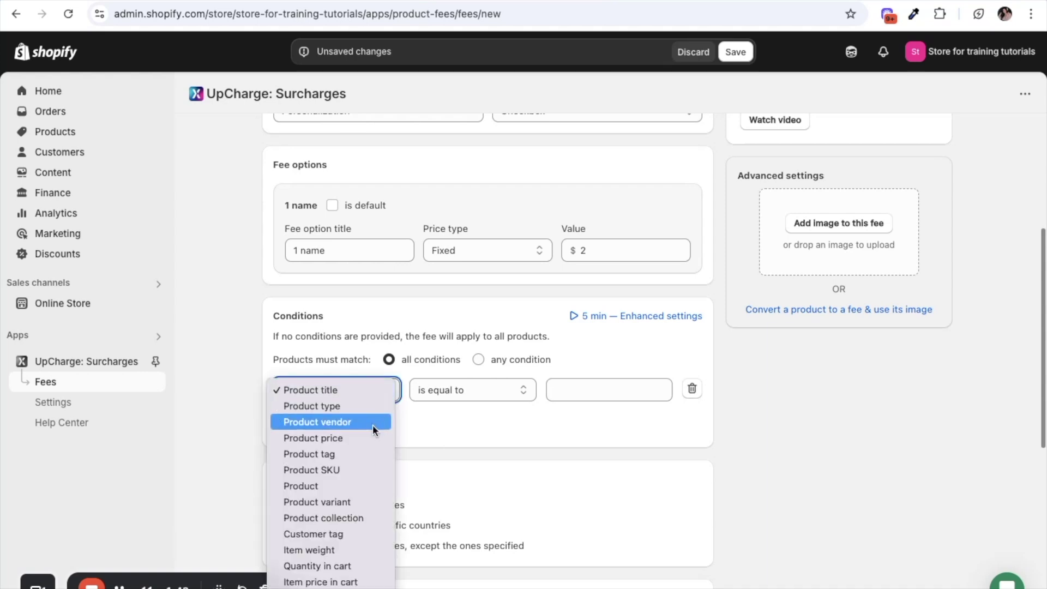
pyautogui.click(349, 388)
pyautogui.click(489, 389)
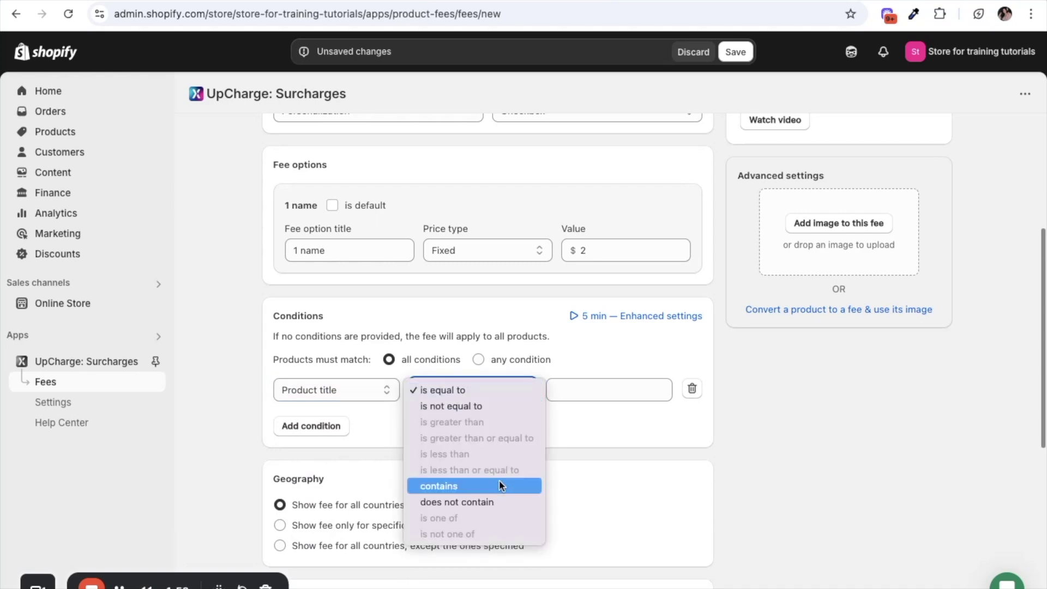
pyautogui.click(456, 389)
pyautogui.click(579, 387)
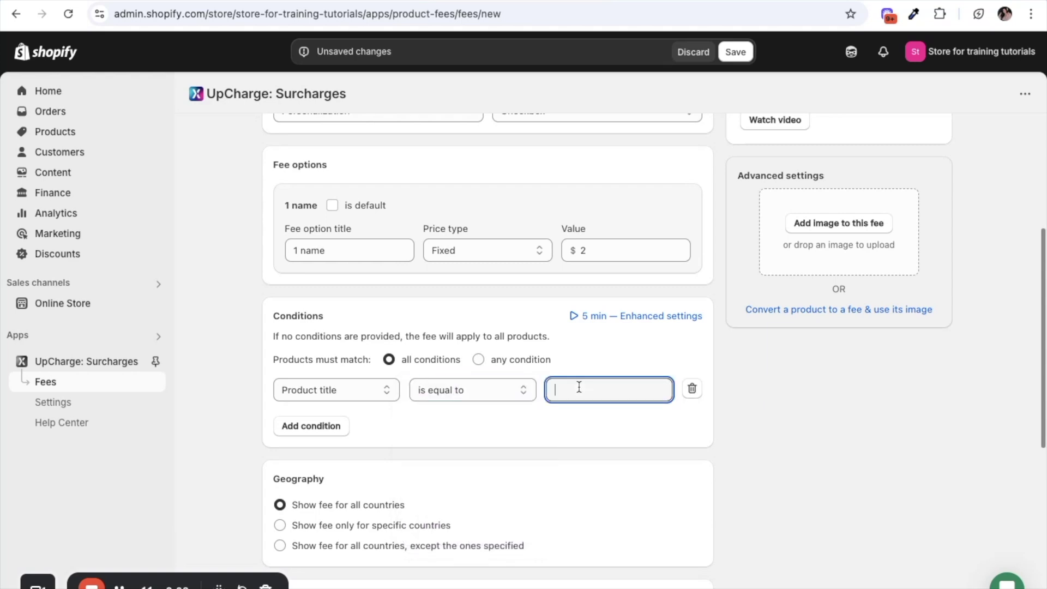
pyautogui.write('Personalized Her Favorite Stickers')
pyautogui.scroll(-2, 596, 430)
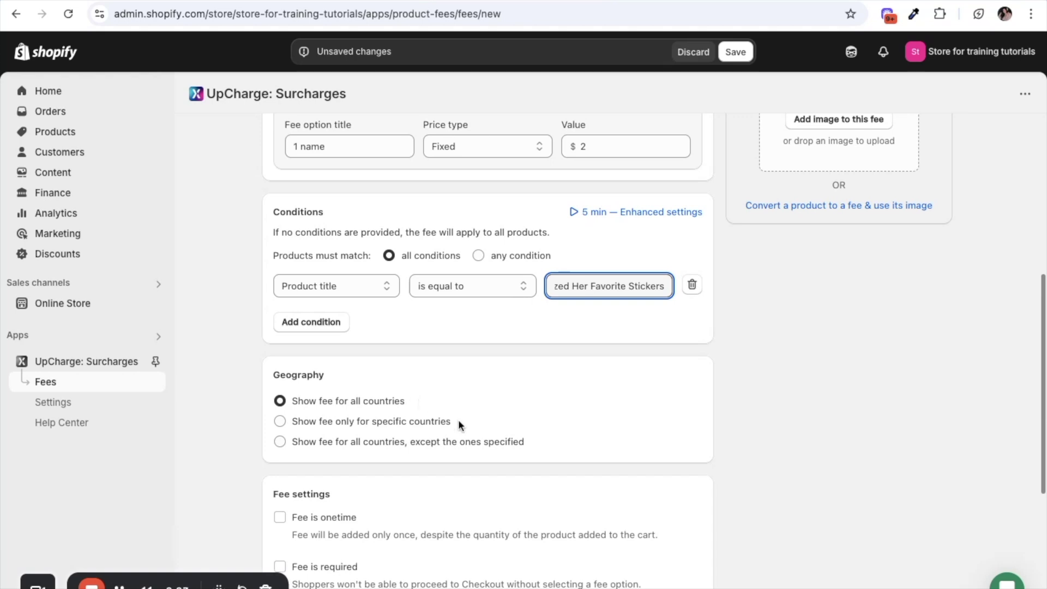
# Tick Fee is onetime in Fee settings so it charges once per product.
pyautogui.scroll(-5, 703, 442)
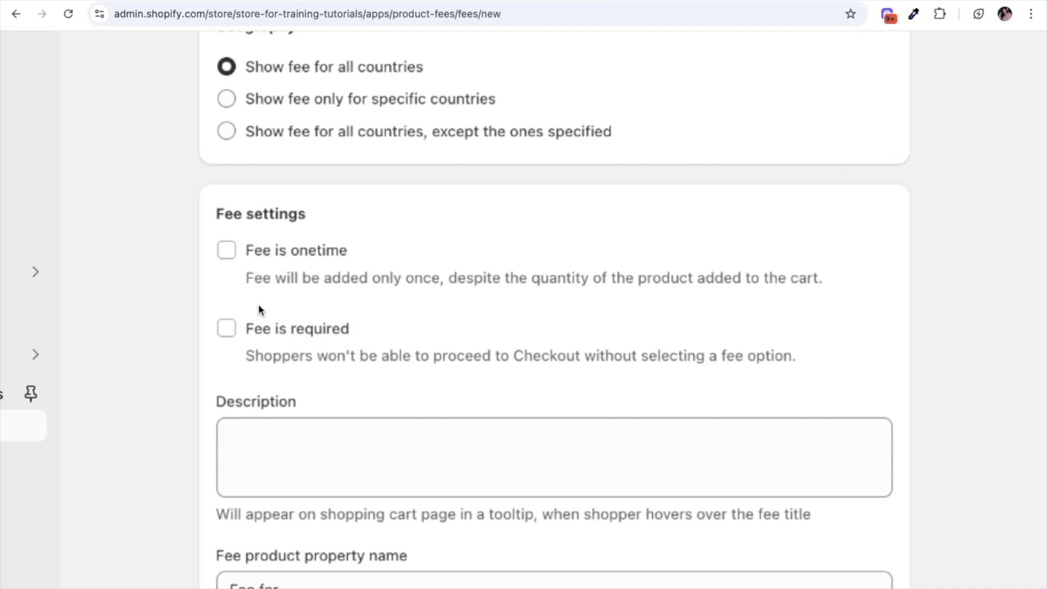
pyautogui.click(227, 252)
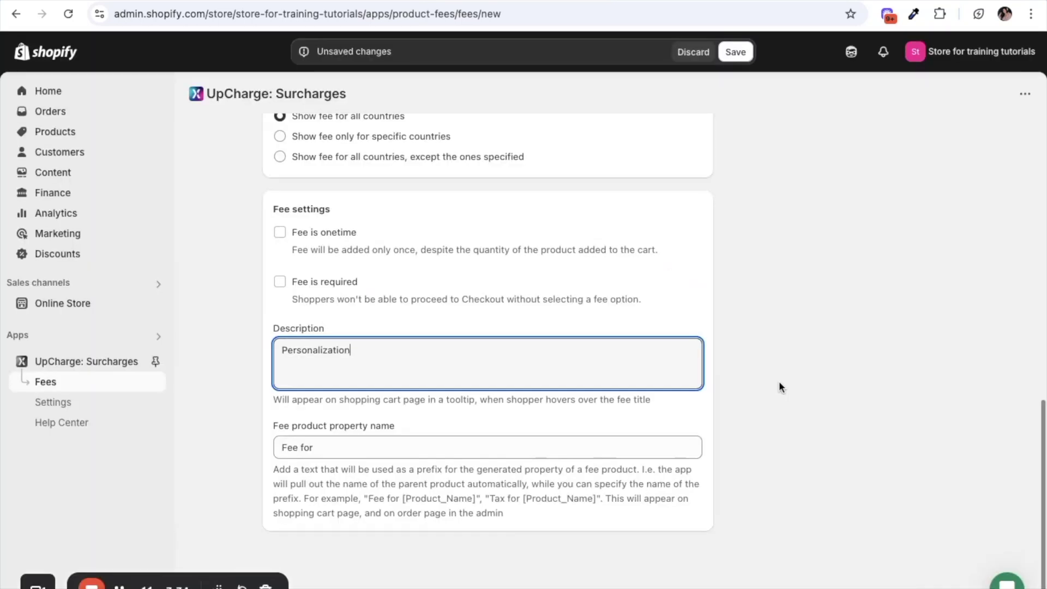
pyautogui.scroll(10, 779, 386)
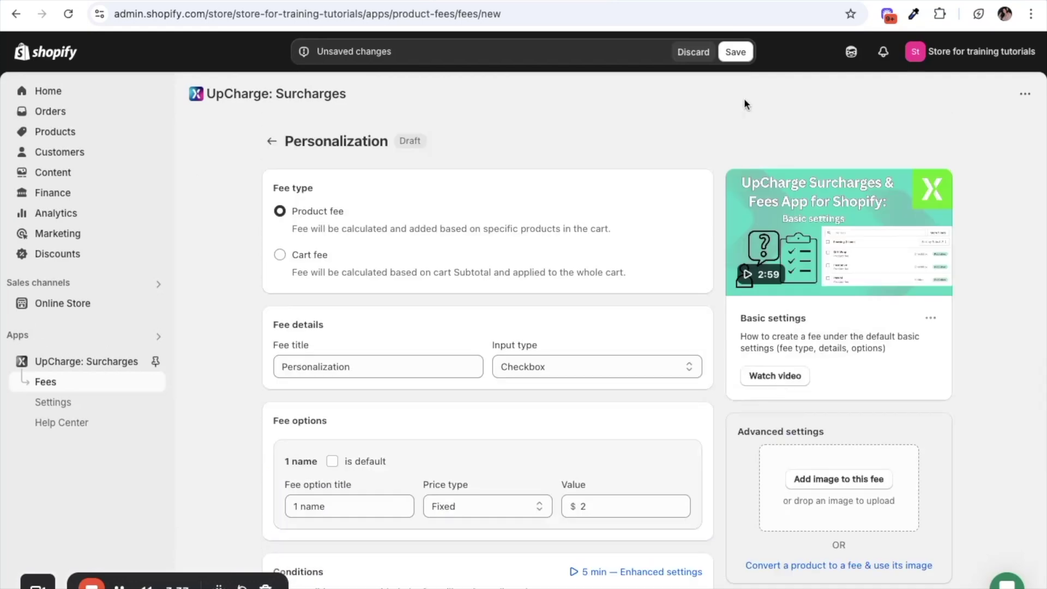
# Save the Personalization fee and publish it to the store.
pyautogui.click(733, 55)
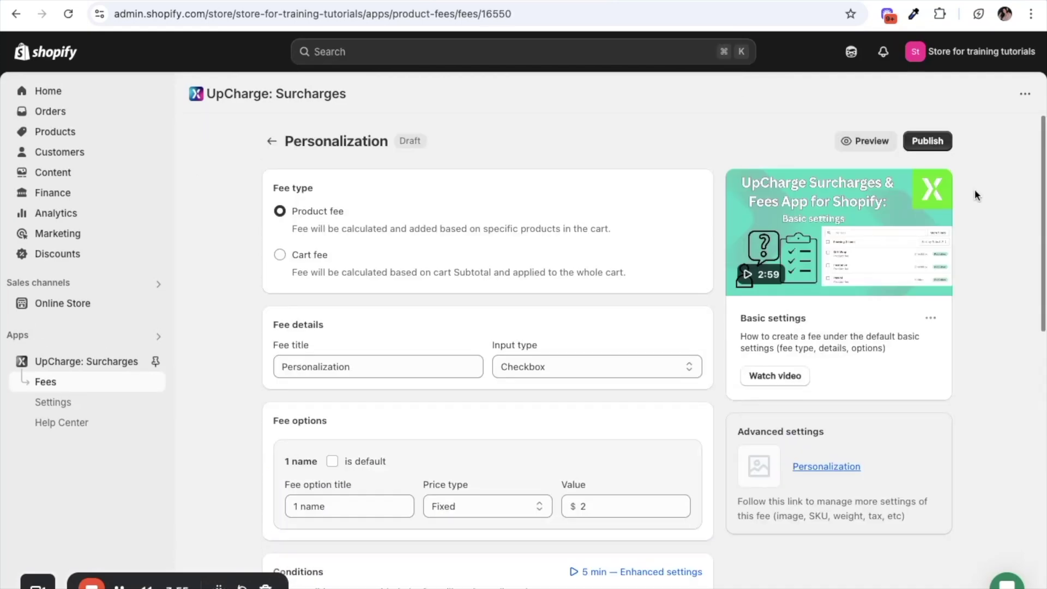
pyautogui.click(919, 141)
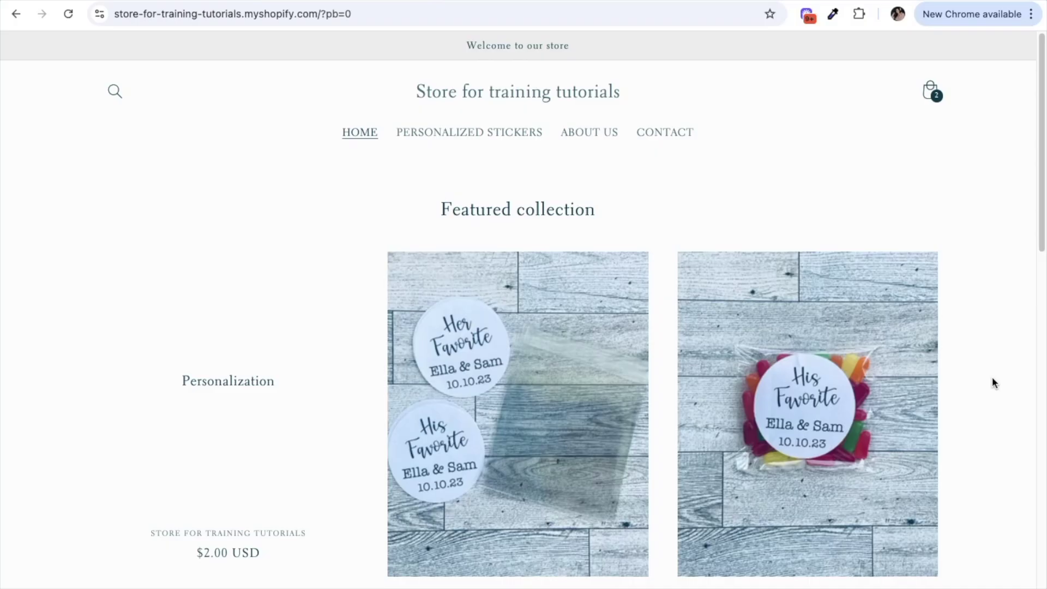
pyautogui.scroll(-1, 992, 376)
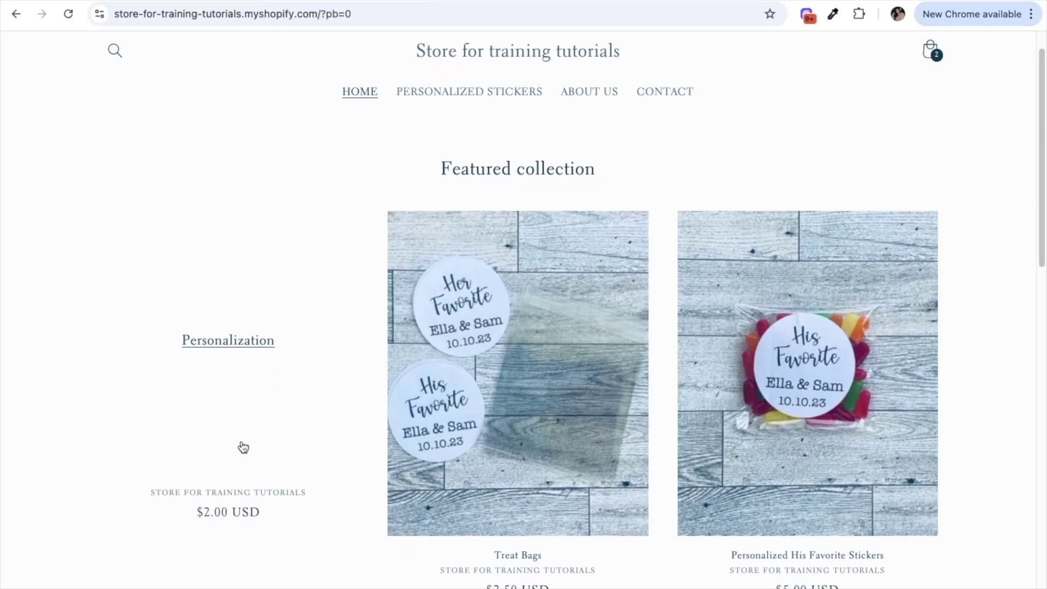
# Open Personalized Her Favorite Stickers from the PERSONALIZED STICKERS collection and add it to the cart.
pyautogui.click(503, 94)
pyautogui.scroll(-4, 945, 441)
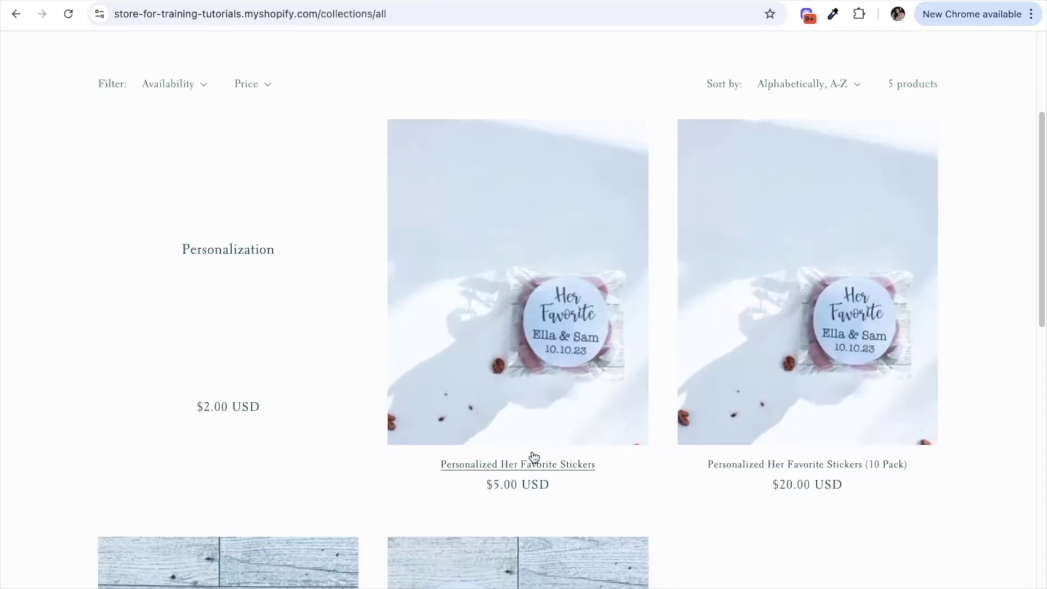
pyautogui.click(532, 455)
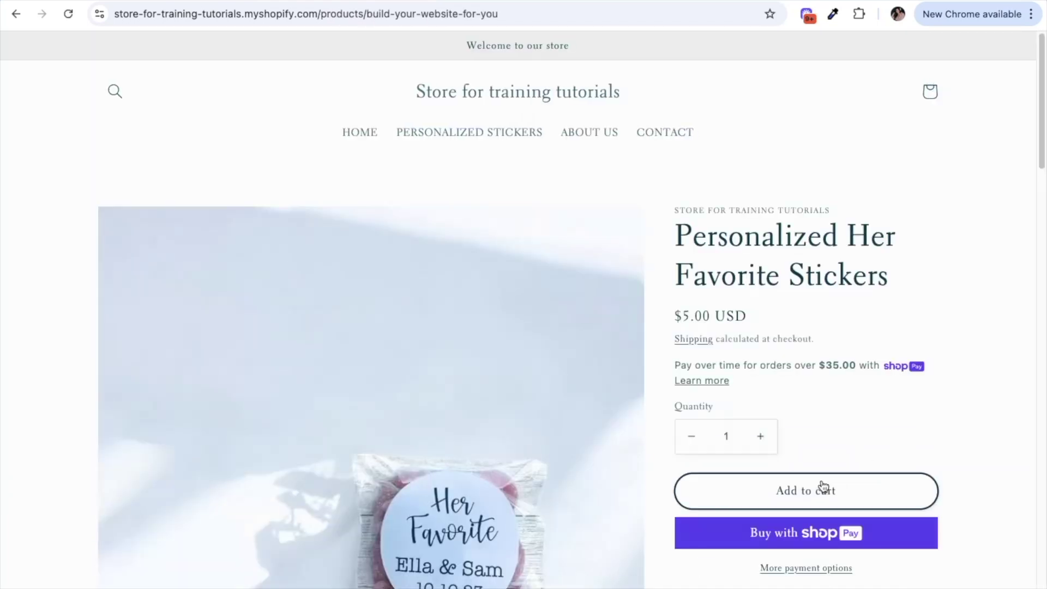
pyautogui.click(820, 487)
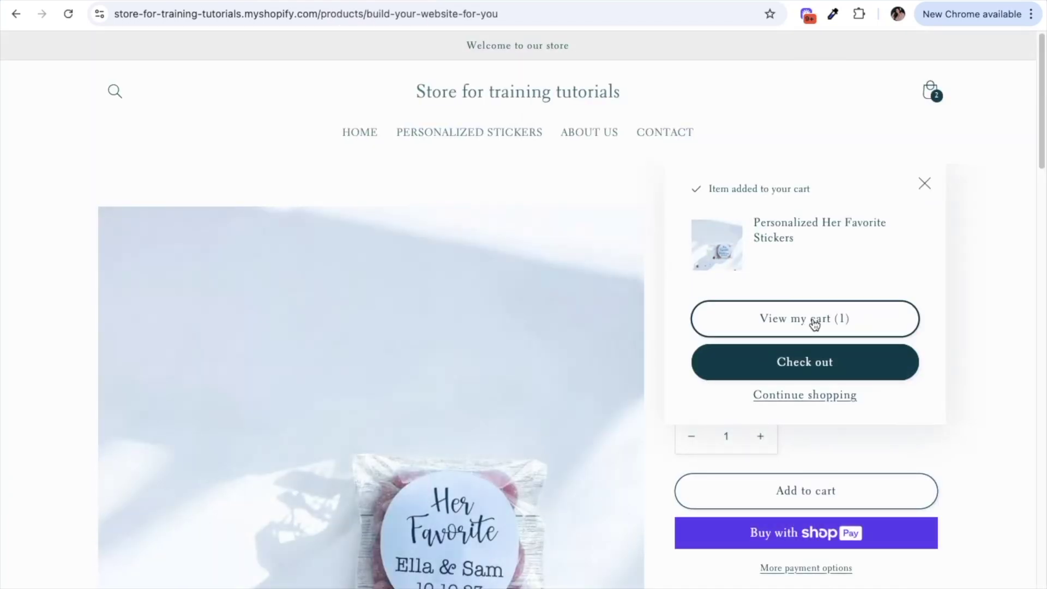
# View the cart showing the $2.00 Personalization fee and $7.00 USD subtotal.
pyautogui.click(813, 321)
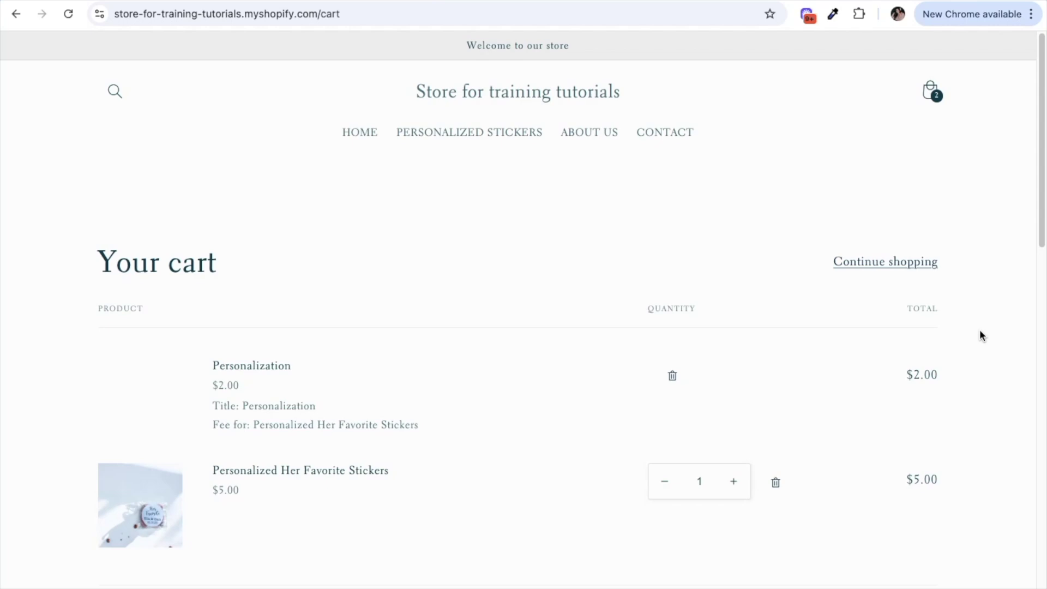
pyautogui.scroll(-1, 979, 336)
pyautogui.scroll(-1, 980, 331)
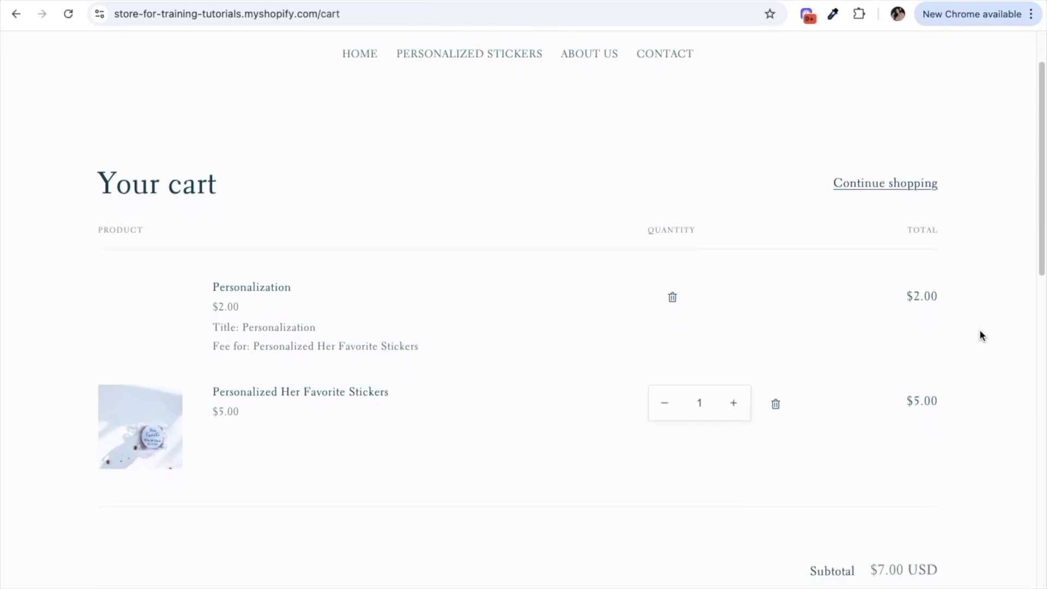